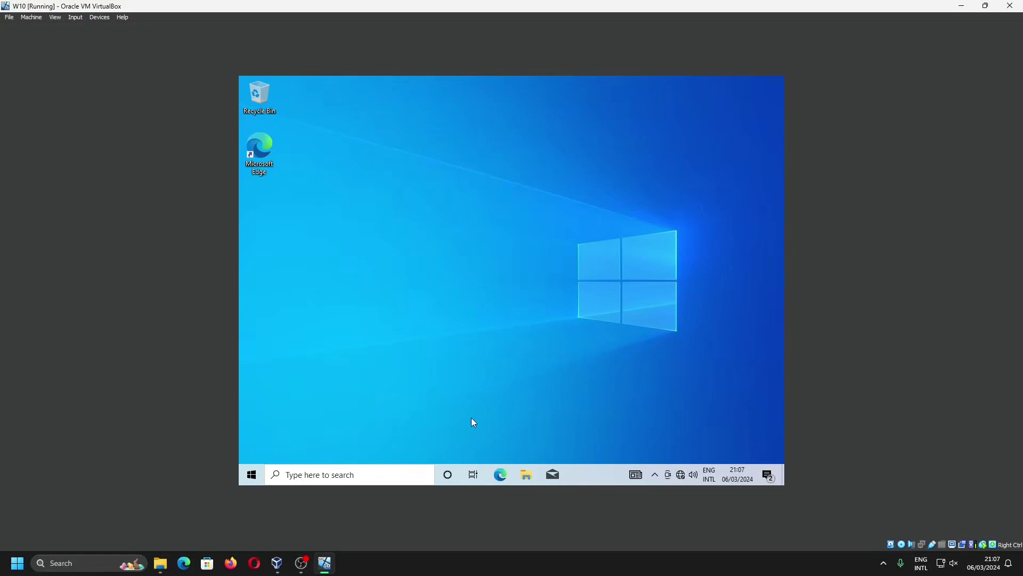
- Open File Explorer on the current desktop and Microsoft Edge on a new second virtual desktop
click(526, 475)
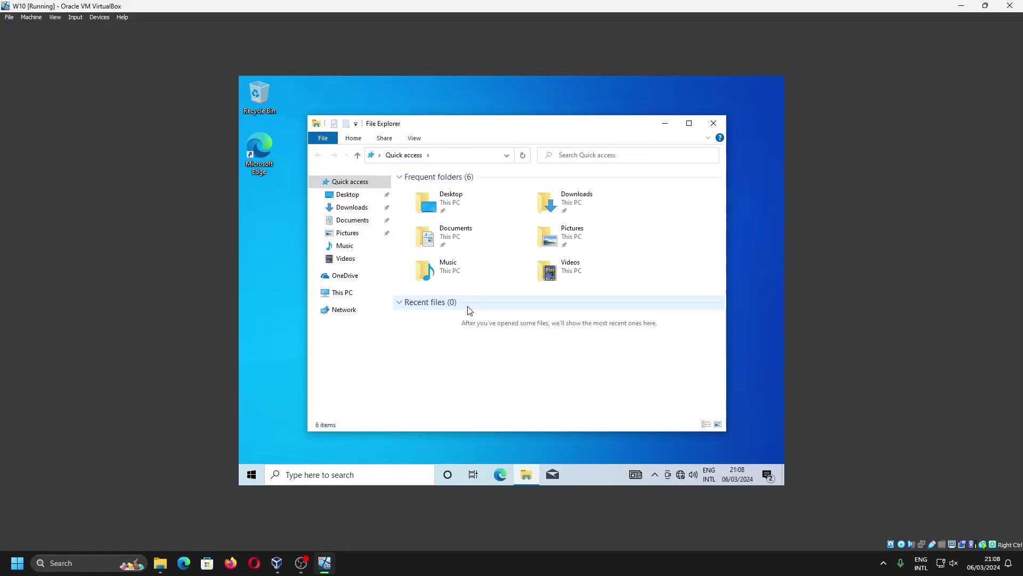
click(473, 475)
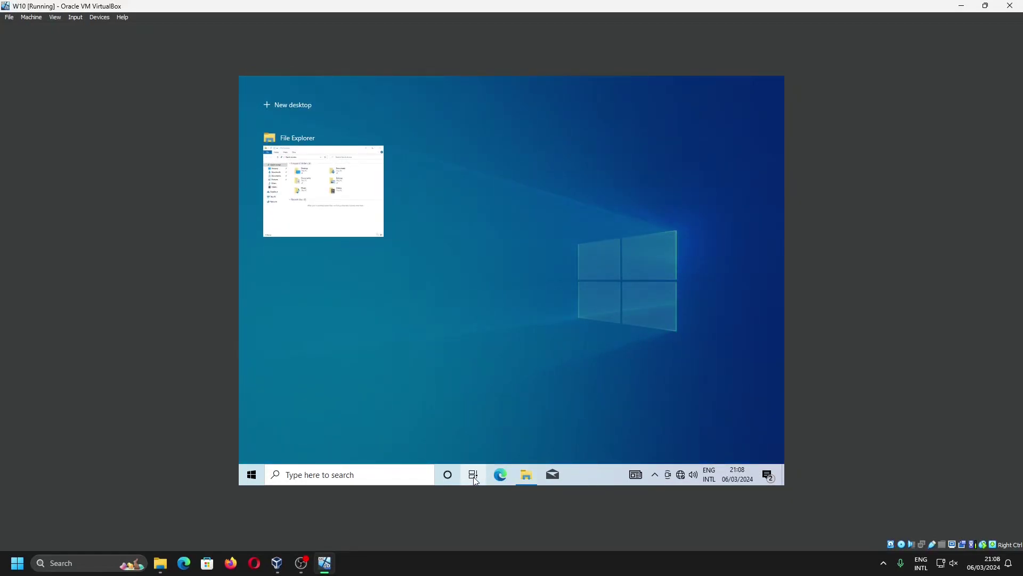
click(292, 110)
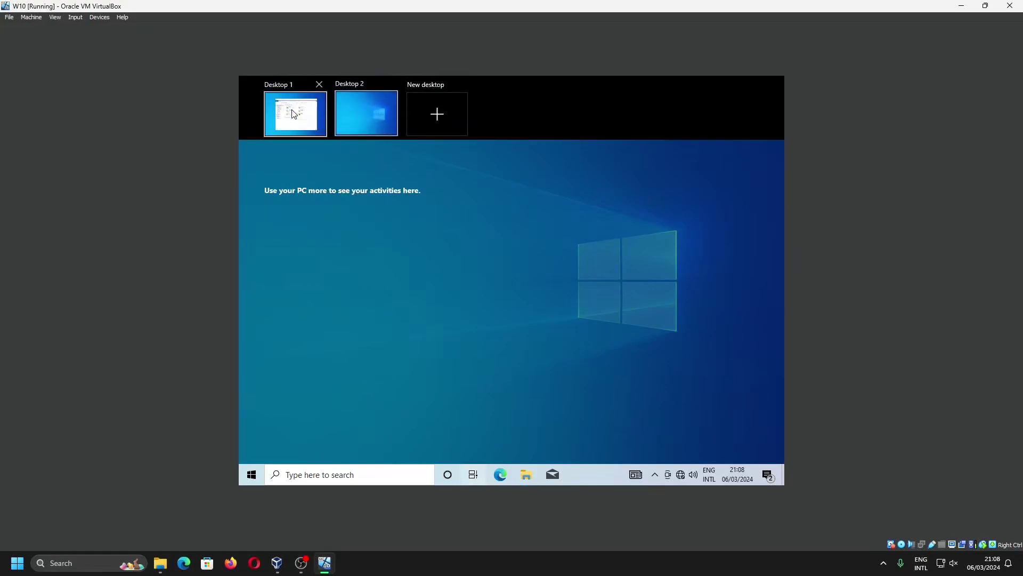
click(358, 133)
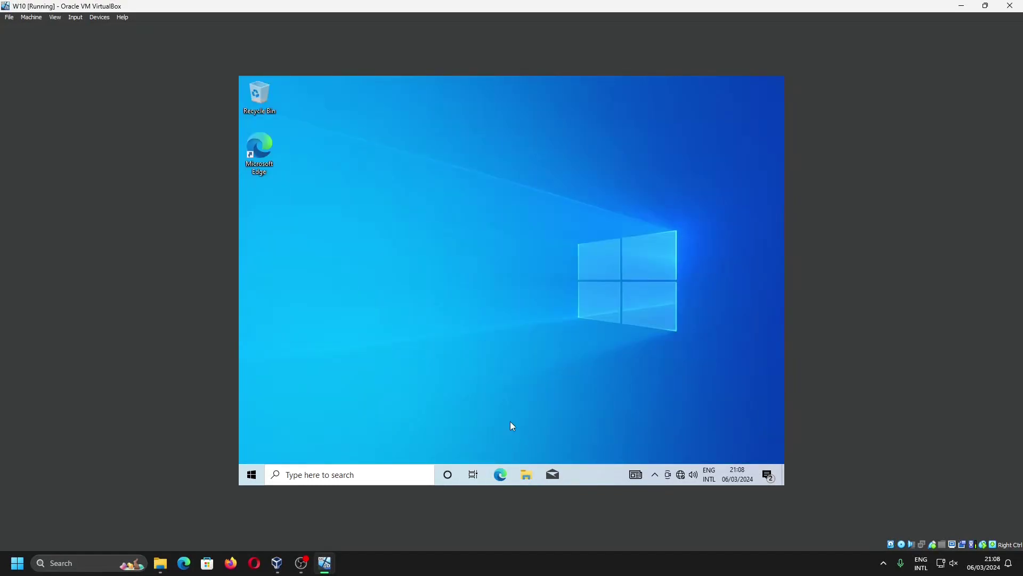
double_click(263, 165)
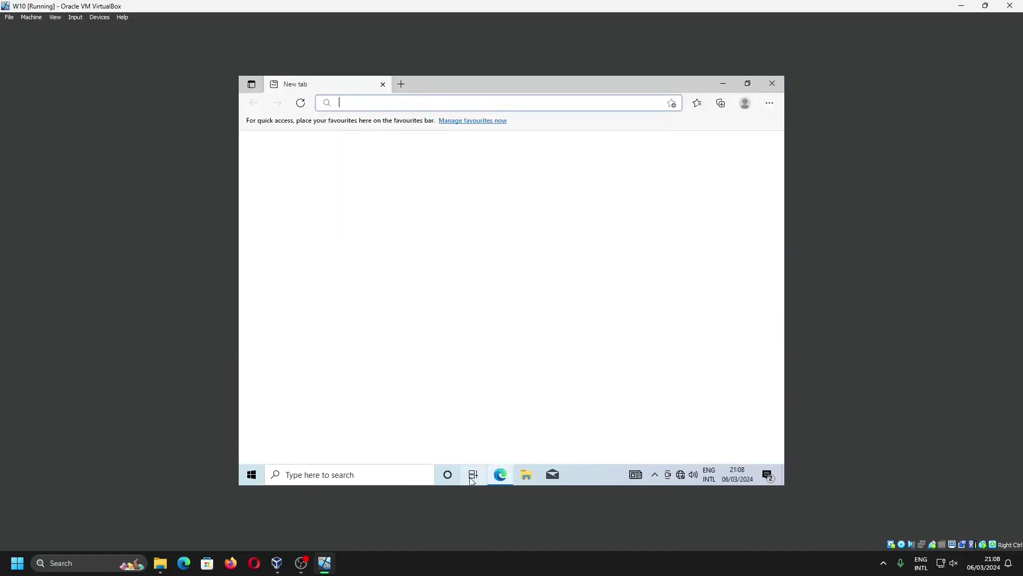
- Rename the virtual desktop Desktop 2 as game and Desktop 1 as office
click(473, 474)
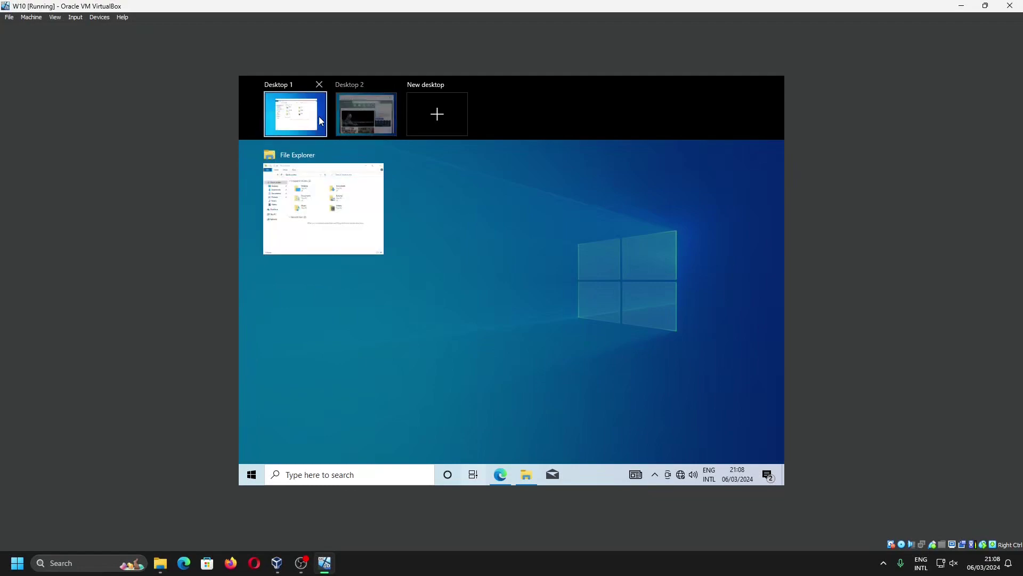
click(356, 84)
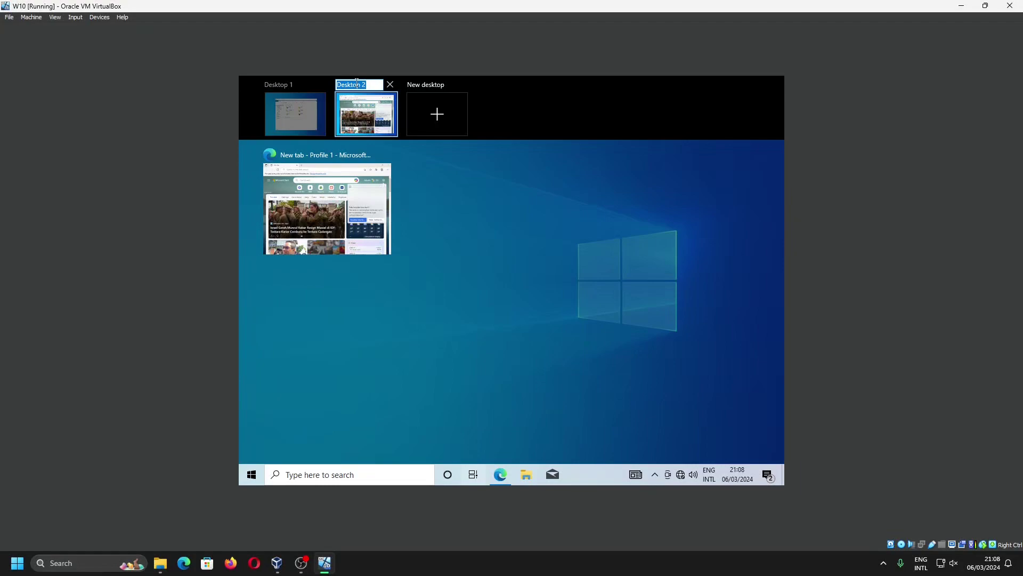
text(game)
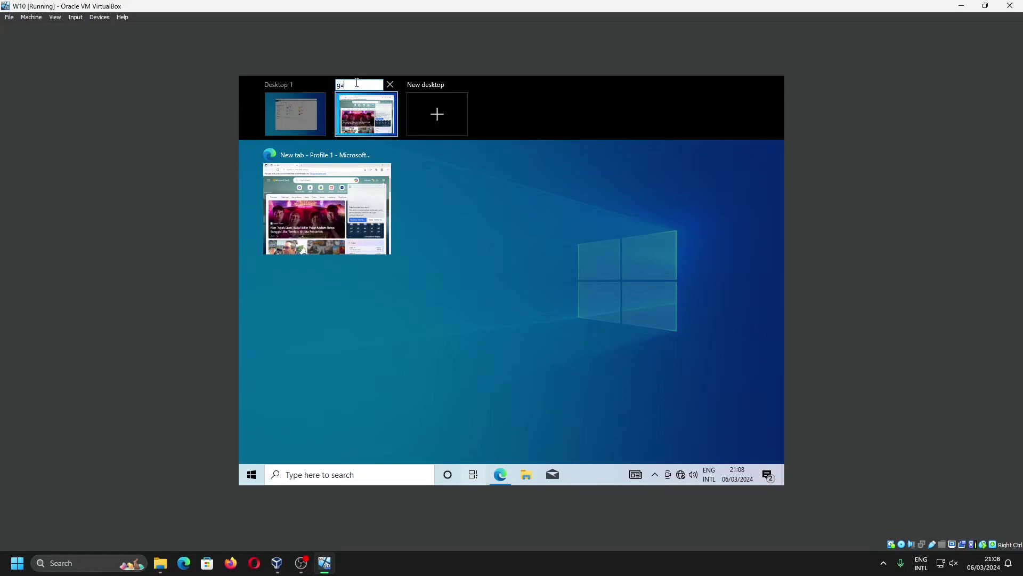
click(299, 84)
text(office)
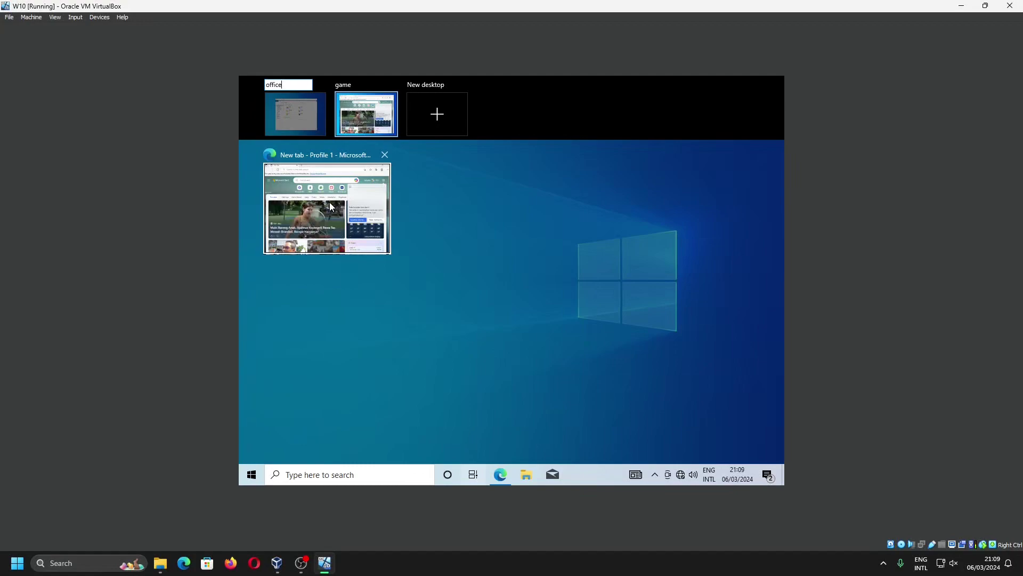
- Move the Edge window from the game desktop to the office desktop, then switch to office and preview the File Explorer window
drag(329, 203, 298, 113)
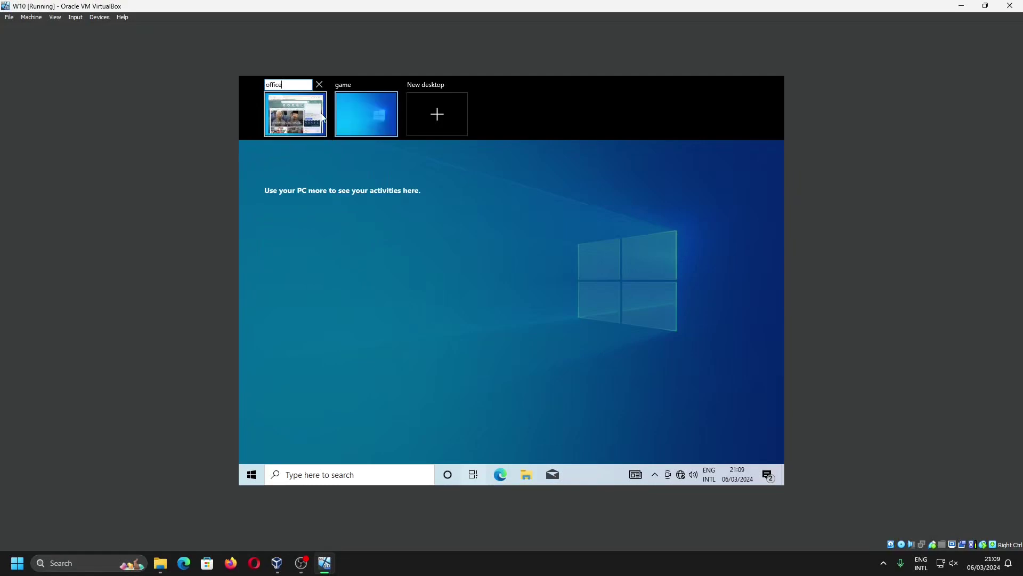
click(322, 115)
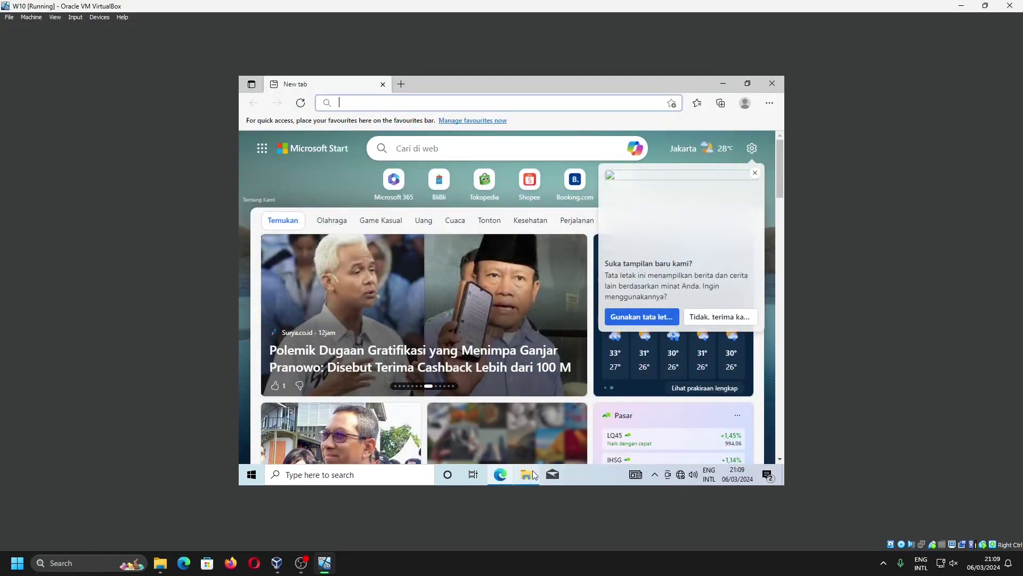
mouse_move(536, 476)
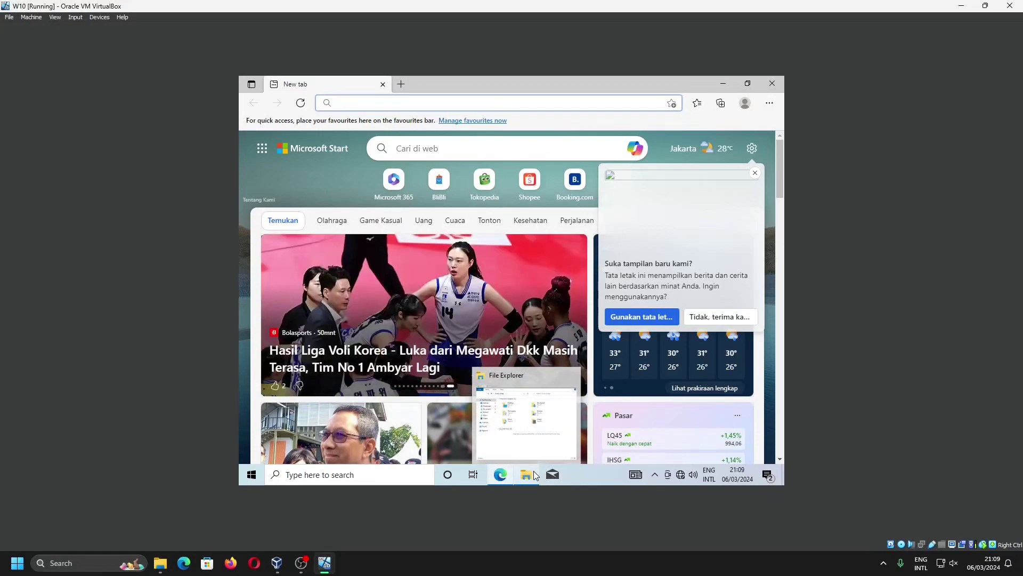
- Move the Edge and File Explorer windows from the office desktop to the game desktop and switch to game
click(475, 476)
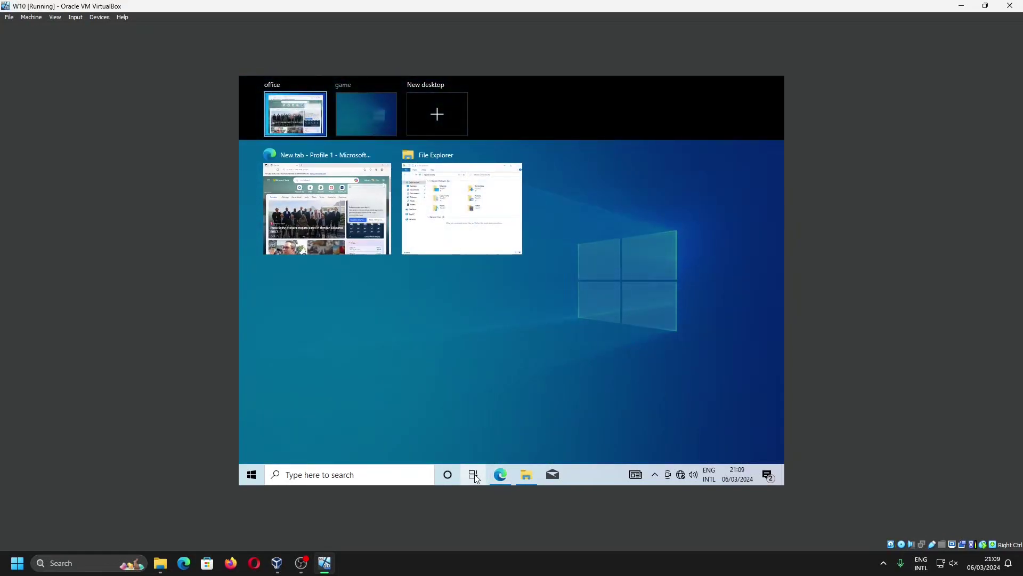
drag(344, 245, 367, 114)
drag(361, 201, 375, 137)
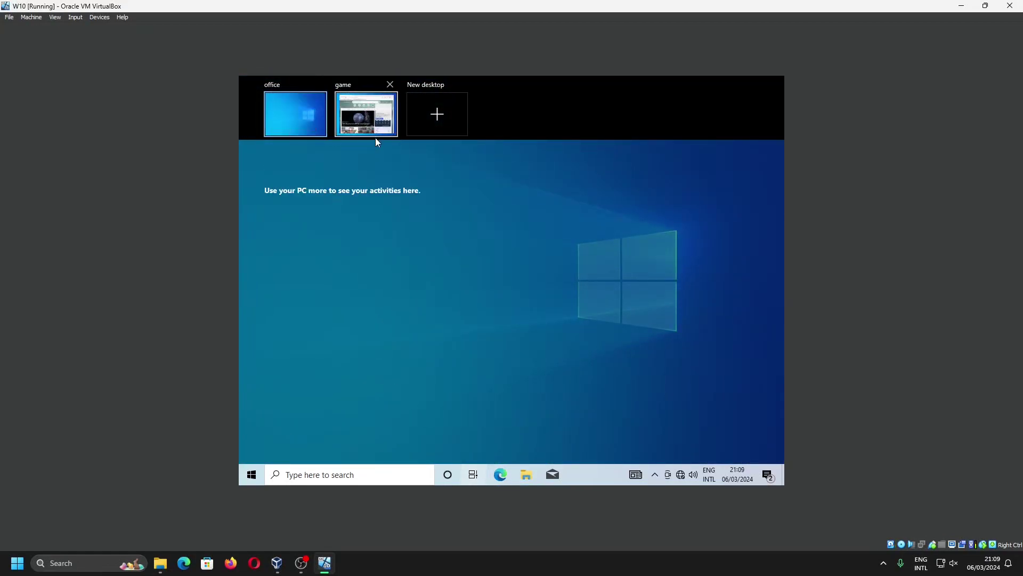
click(375, 132)
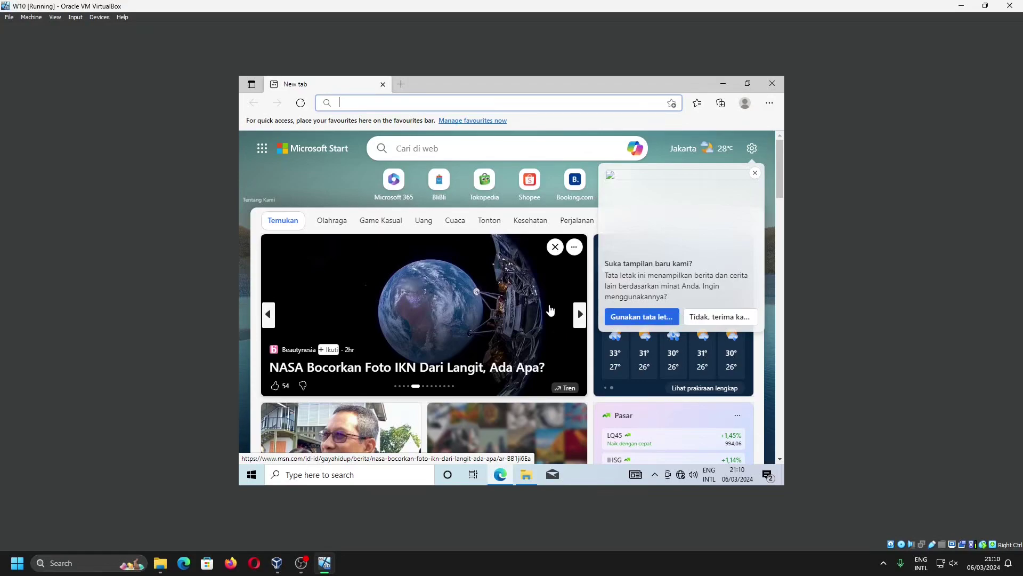
- Add virtual desktops Desktop 3 through Desktop 8 and check them in the desktop overview
key(super+d)
key(super+ctrl+f)
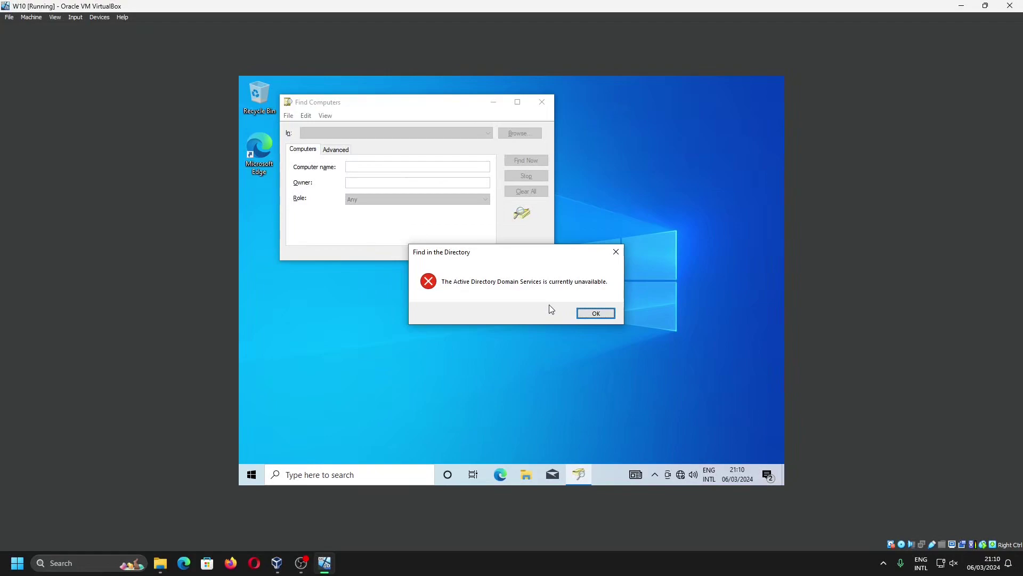
click(597, 313)
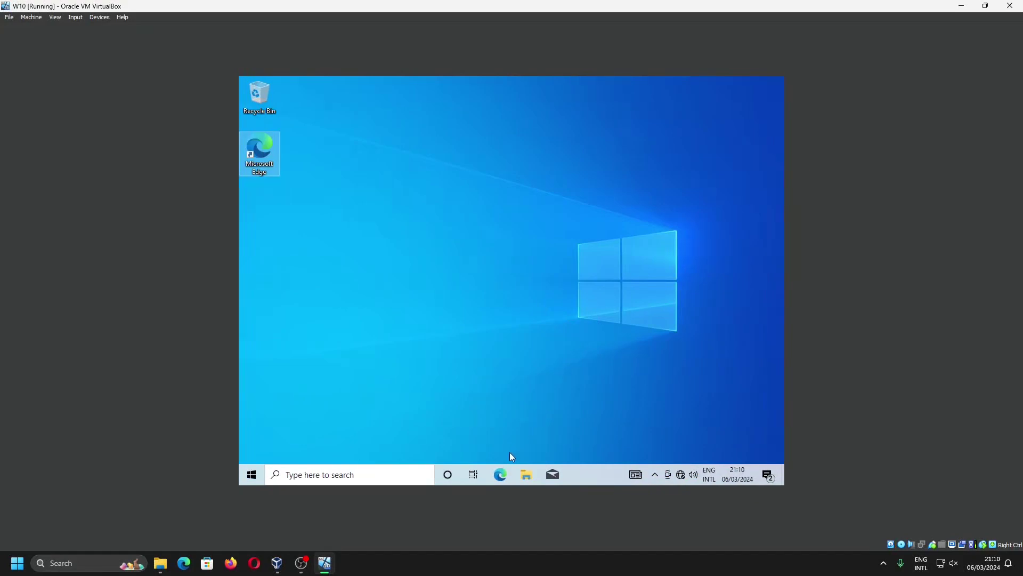
click(474, 477)
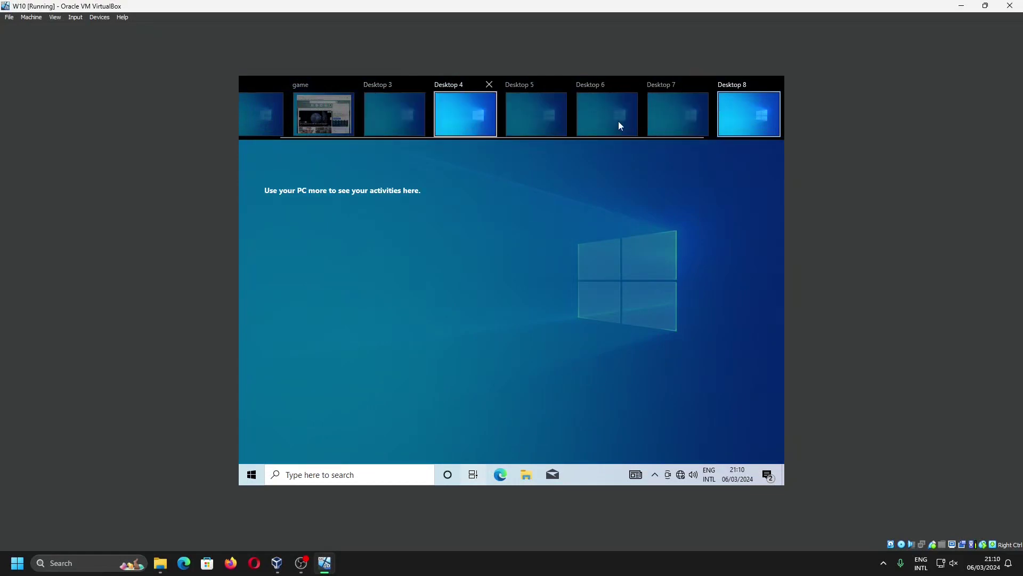
click(515, 319)
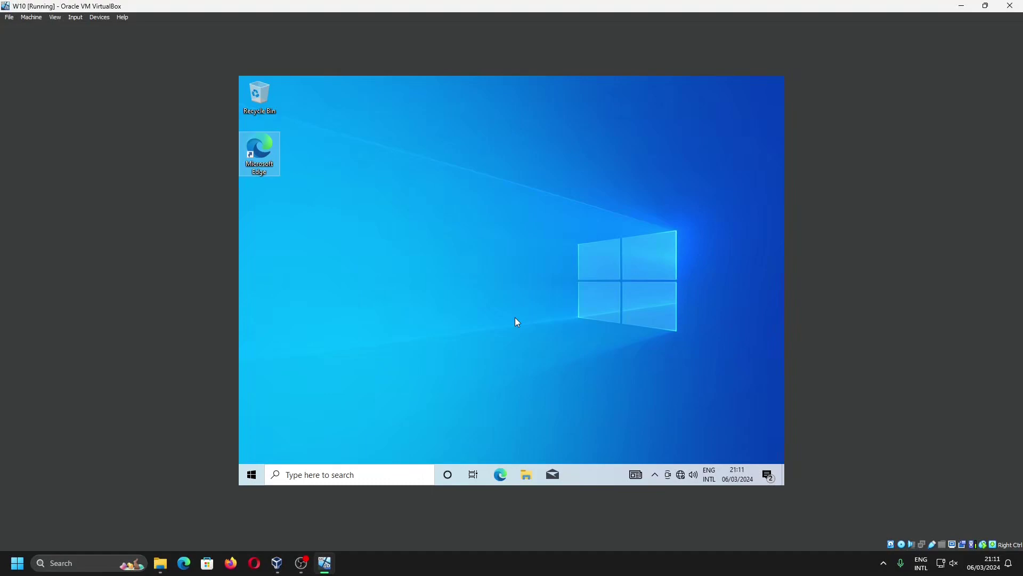
- Cycle forward through the virtual desktops one at a time, starting from the office desktop
click(473, 476)
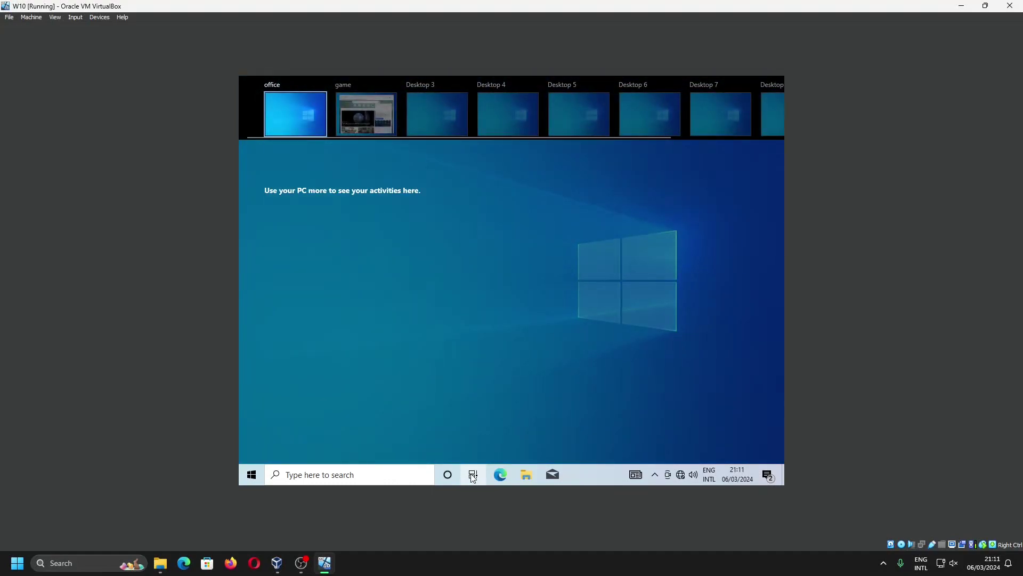
key(ctrl+super+Right)
key(ctrl+super+Right)
key(ctrl+super+Right)
key(ctrl+super+Right)
key(ctrl+super+Right)
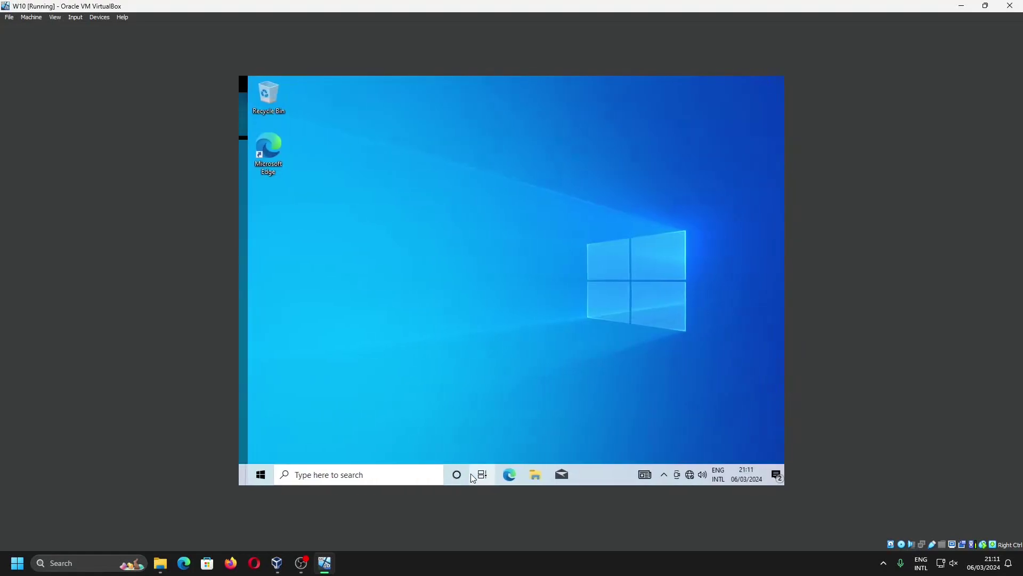
- Cycle back through the virtual desktops one at a time toward the office desktop
click(472, 475)
key(ctrl+super+Left)
key(ctrl+super+Left)
key(ctrl+super+Left)
key(ctrl+super+Left)
key(ctrl+super+Left)
key(ctrl+super+Left)
key(ctrl+super+Left)
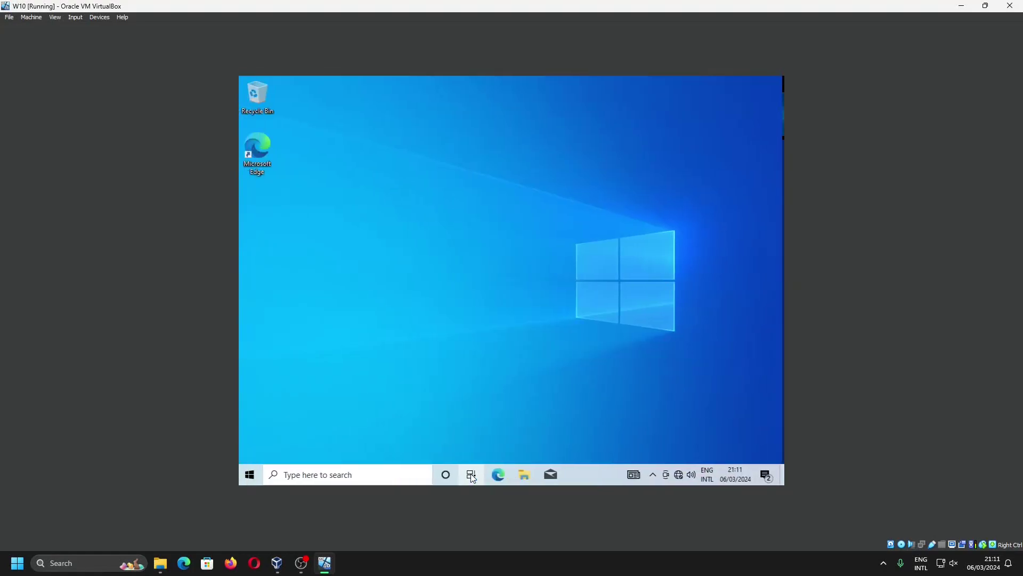
- Advance through the virtual desktops to Desktop 8, checking the active desktop in the overview along the way
click(471, 473)
key(ctrl+super+Right)
key(ctrl+super+Right)
click(472, 475)
key(ctrl+super+Right)
key(ctrl+super+Right)
click(473, 475)
key(ctrl+super+Right)
click(472, 475)
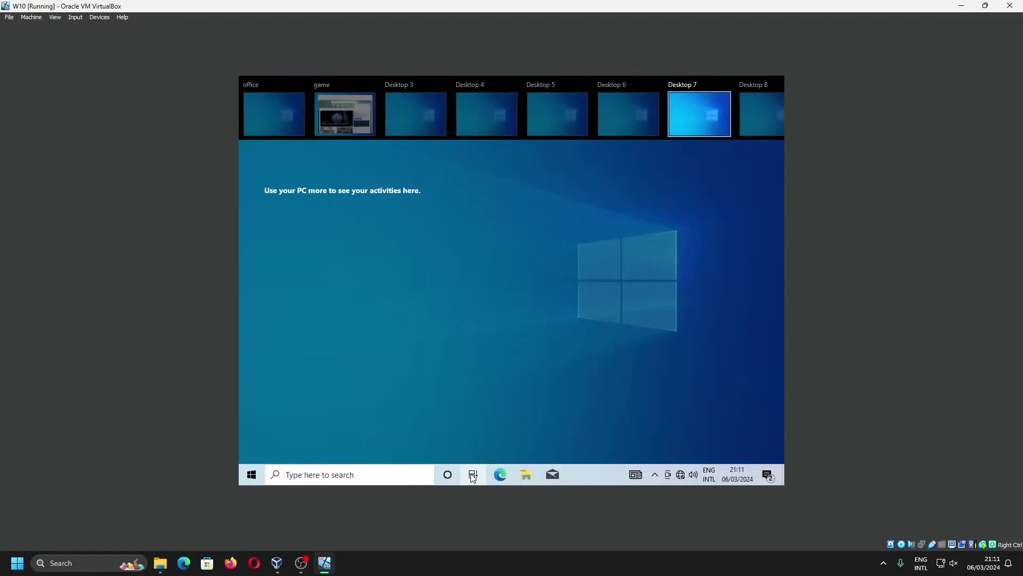
key(ctrl+super+Right)
click(472, 475)
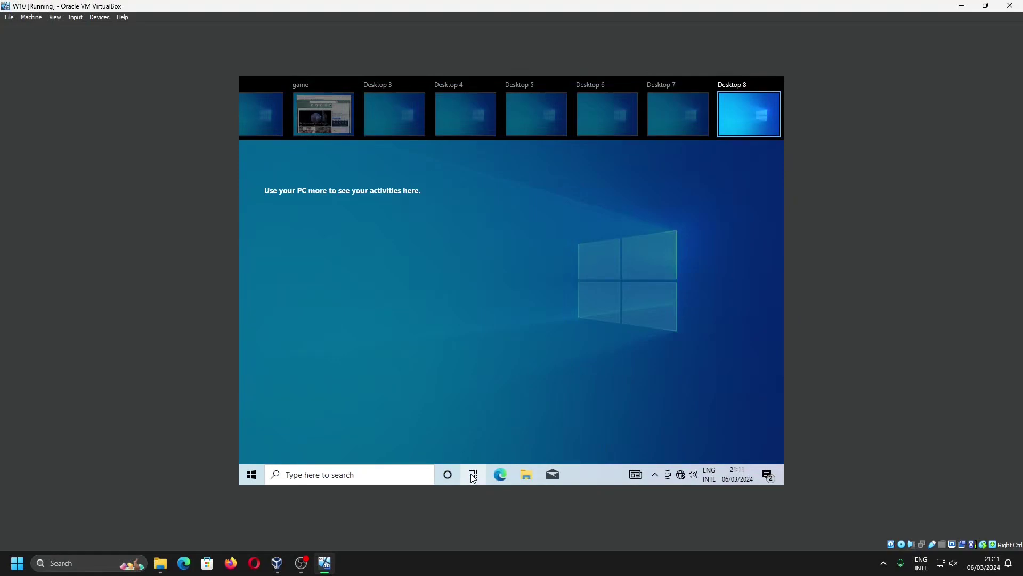
- Close the extra virtual desktops until only one remains, and view its windows in the desktop overview
click(707, 402)
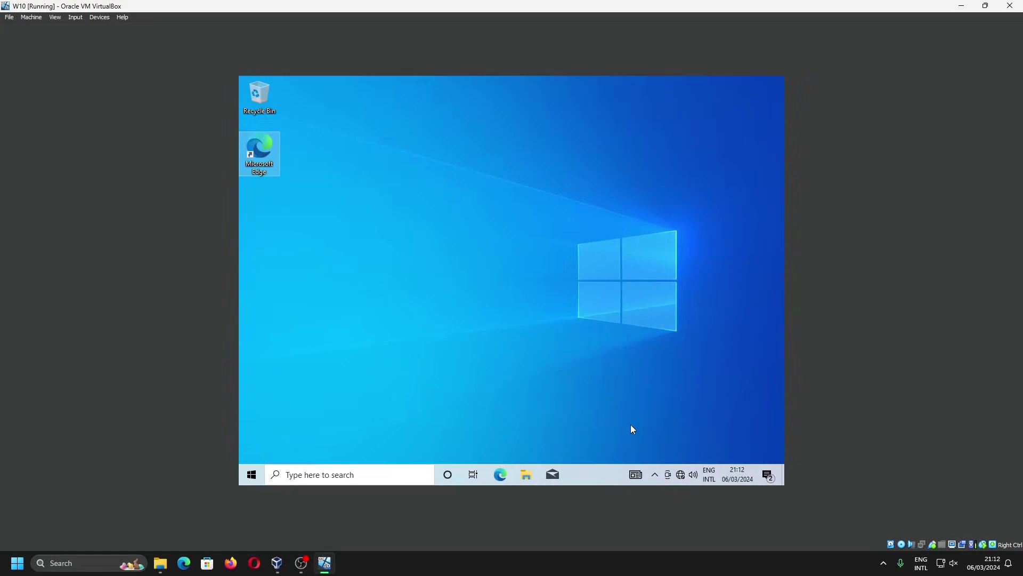
click(474, 475)
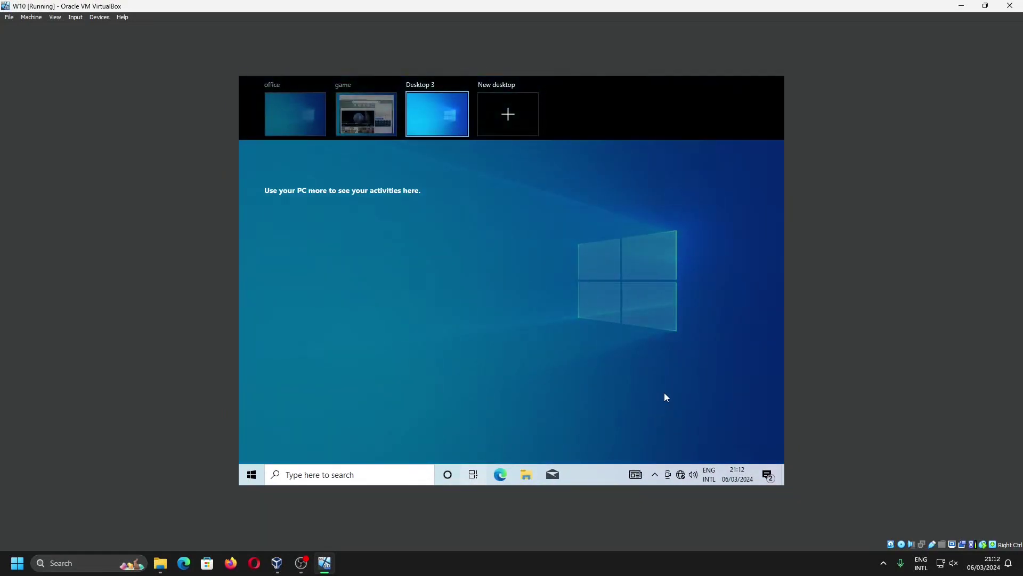
key(ctrl+super+F4)
key(super+Tab)
key(Escape)
key(super+Tab)
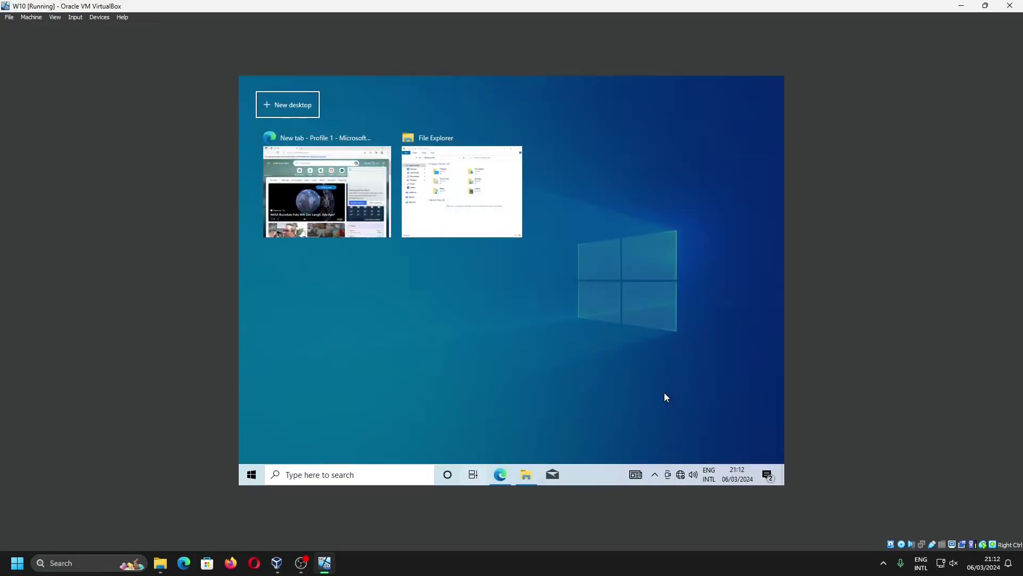